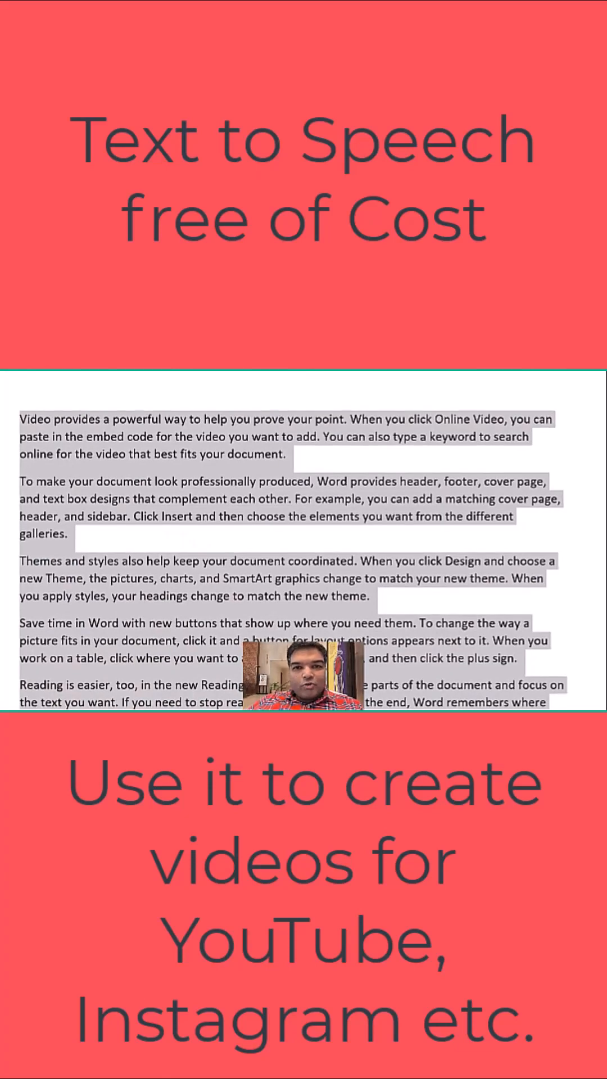
# Step: Launch Clipchamp from the Start menu and create a new video project
pyautogui.press('super')
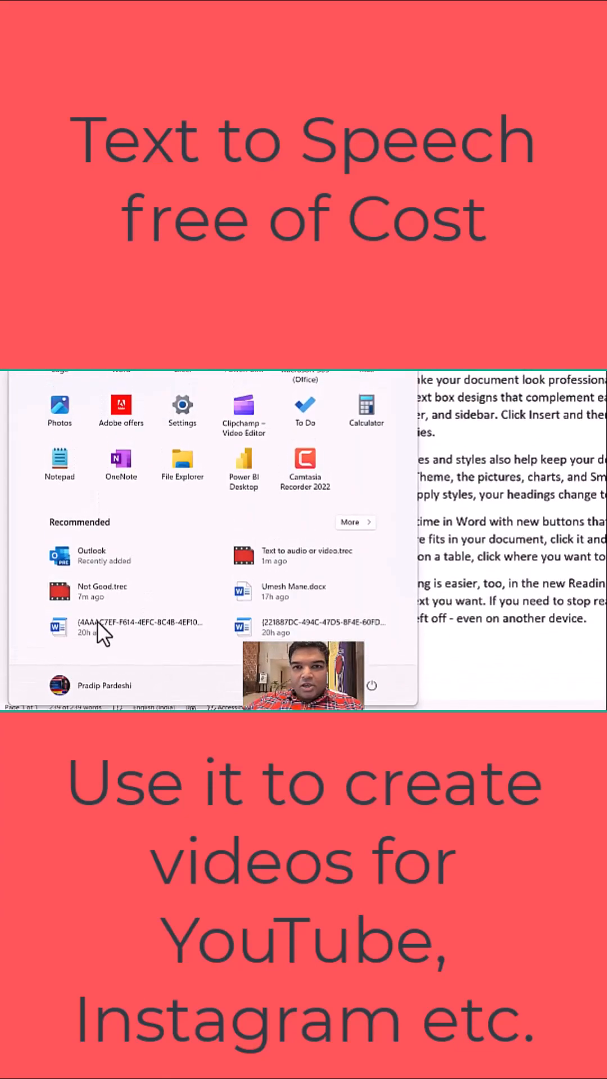
pyautogui.click(244, 422)
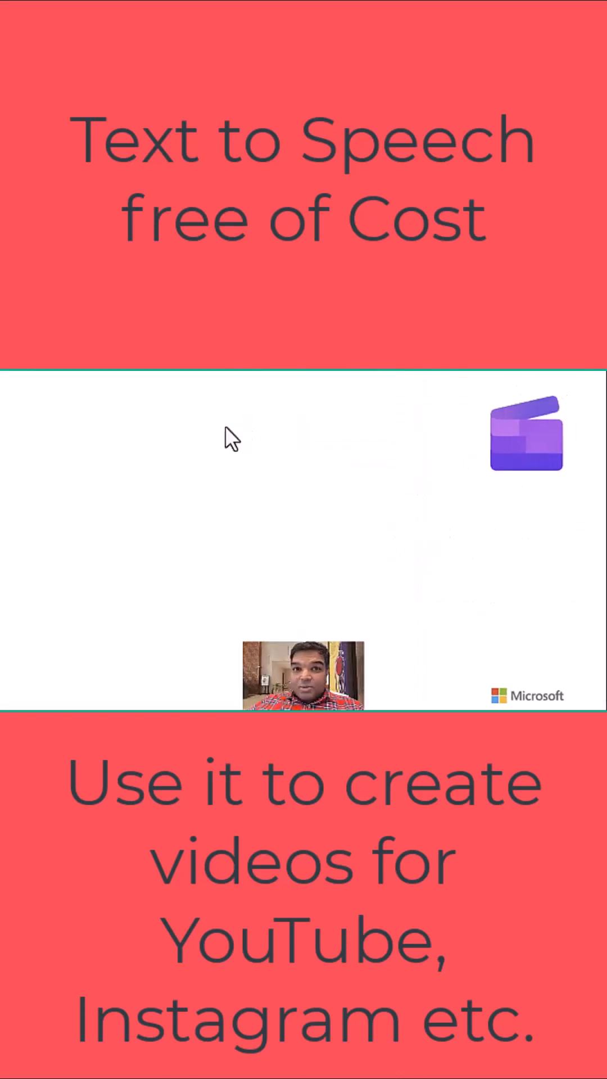
pyautogui.click(139, 448)
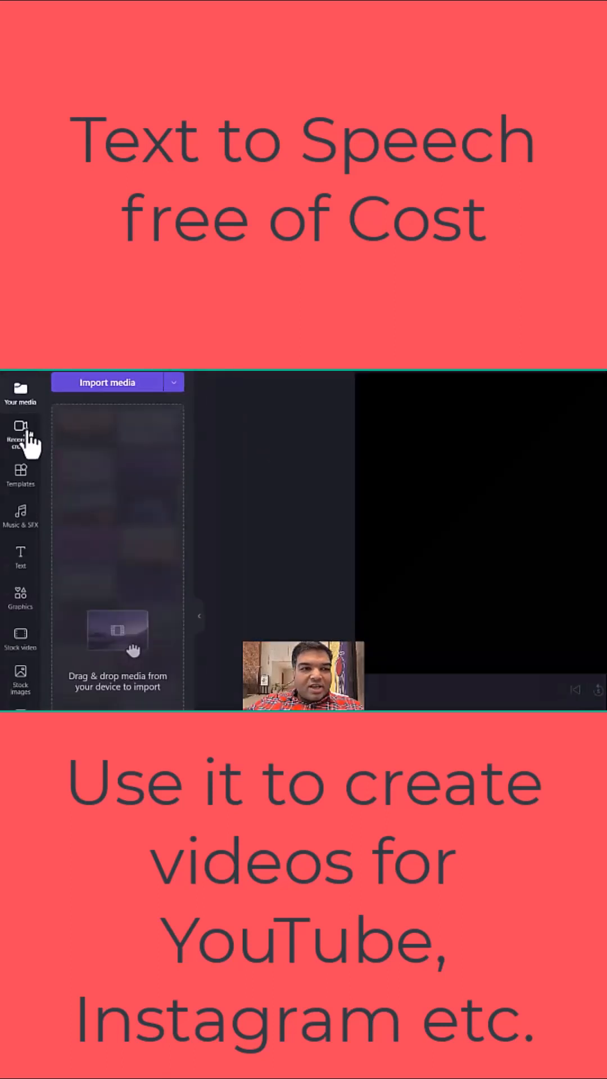
# Step: From Record & create, start text to speech and choose English (India) as narration language
pyautogui.click(21, 431)
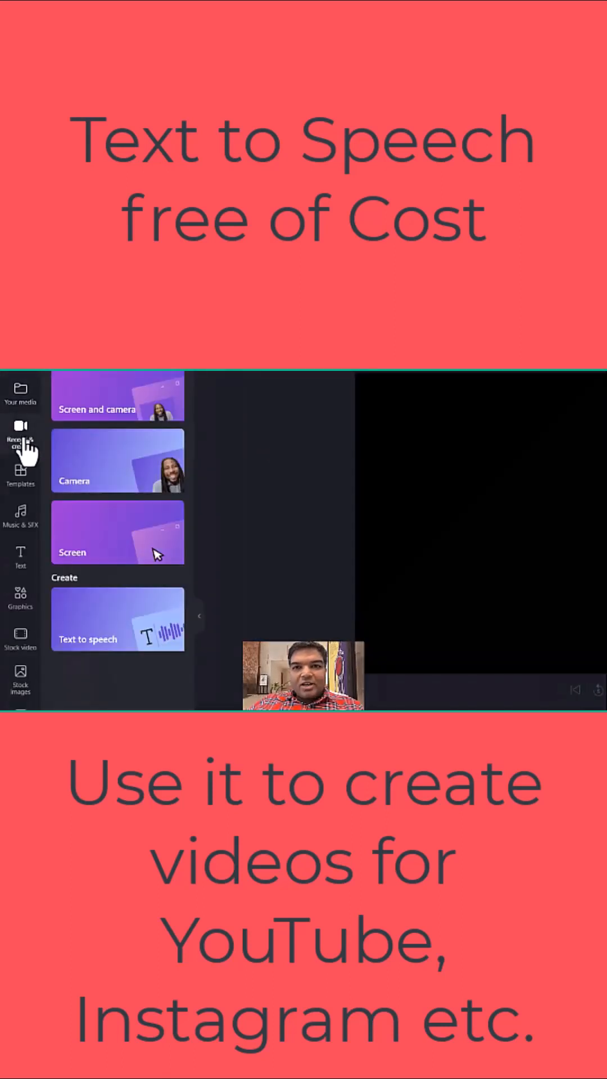
pyautogui.click(101, 620)
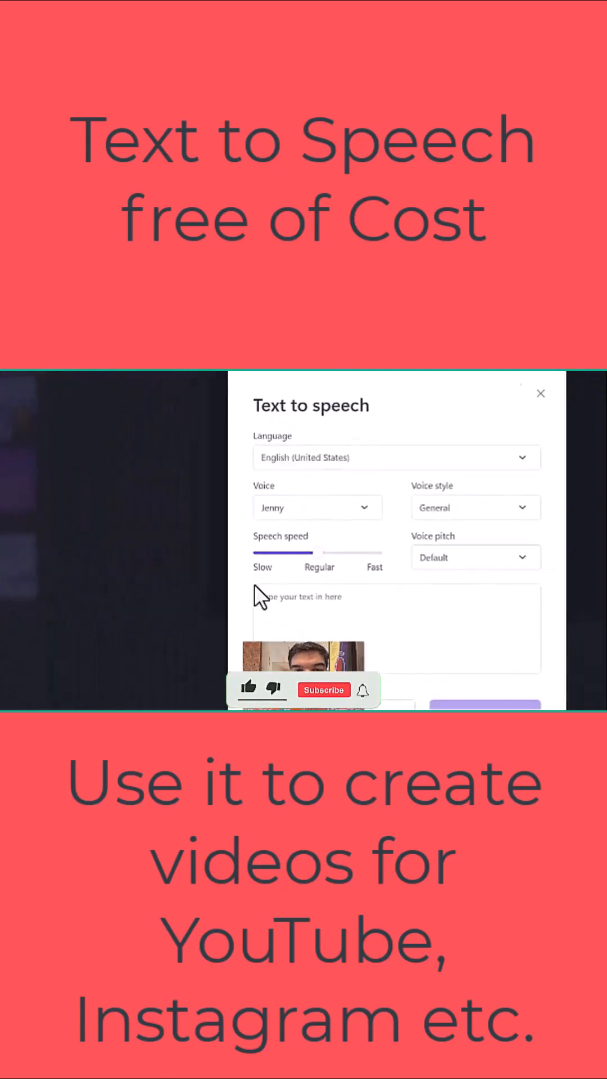
pyautogui.click(253, 434)
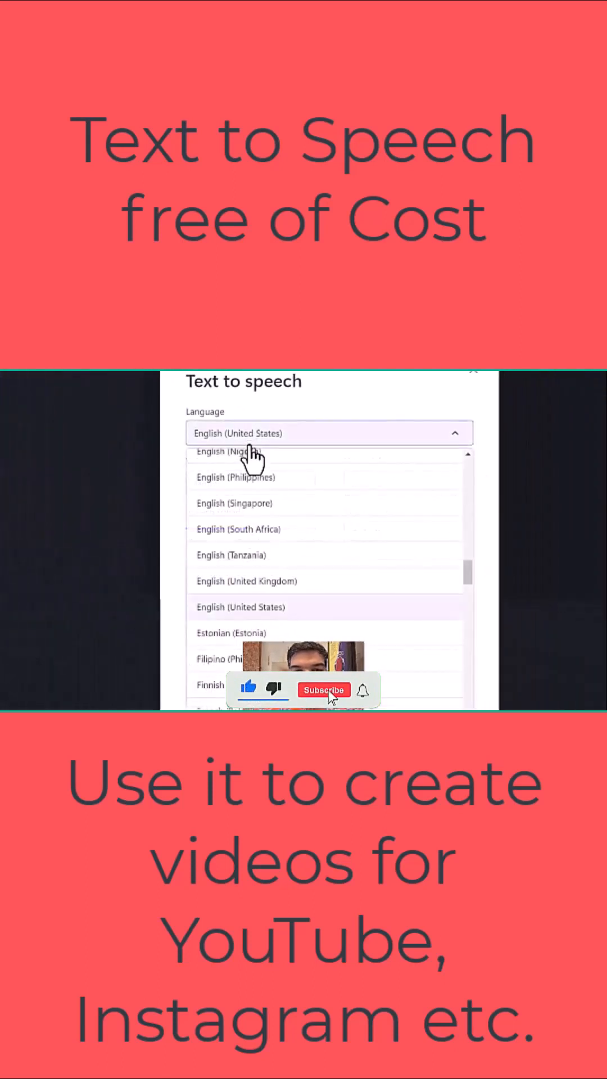
pyautogui.scroll(3, 257, 518)
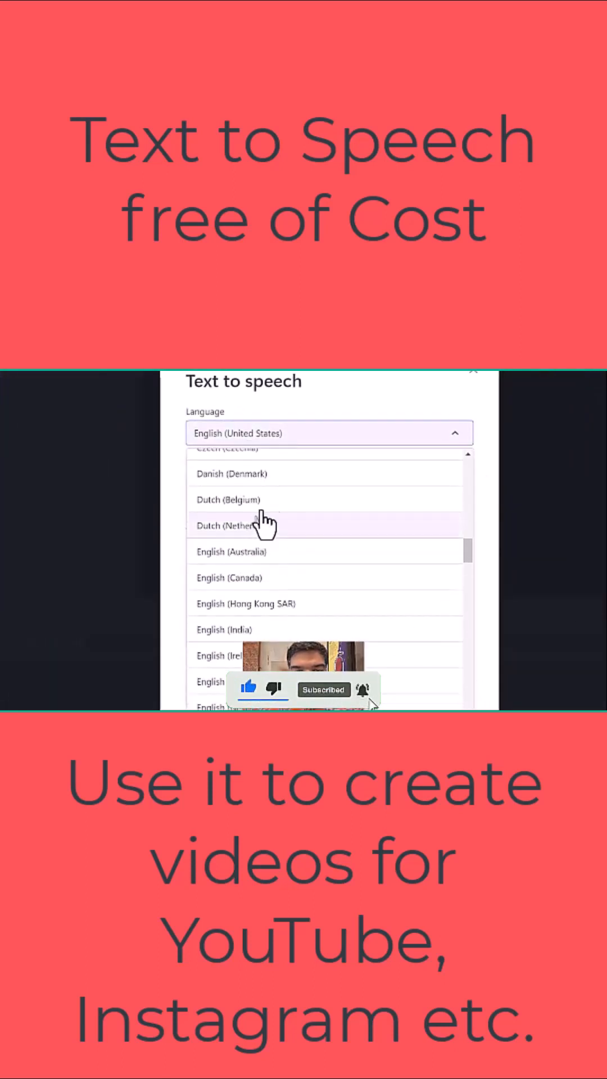
pyautogui.click(257, 519)
# Step: Keep Neerja as the narration voice and focus the script text box
pyautogui.click(302, 490)
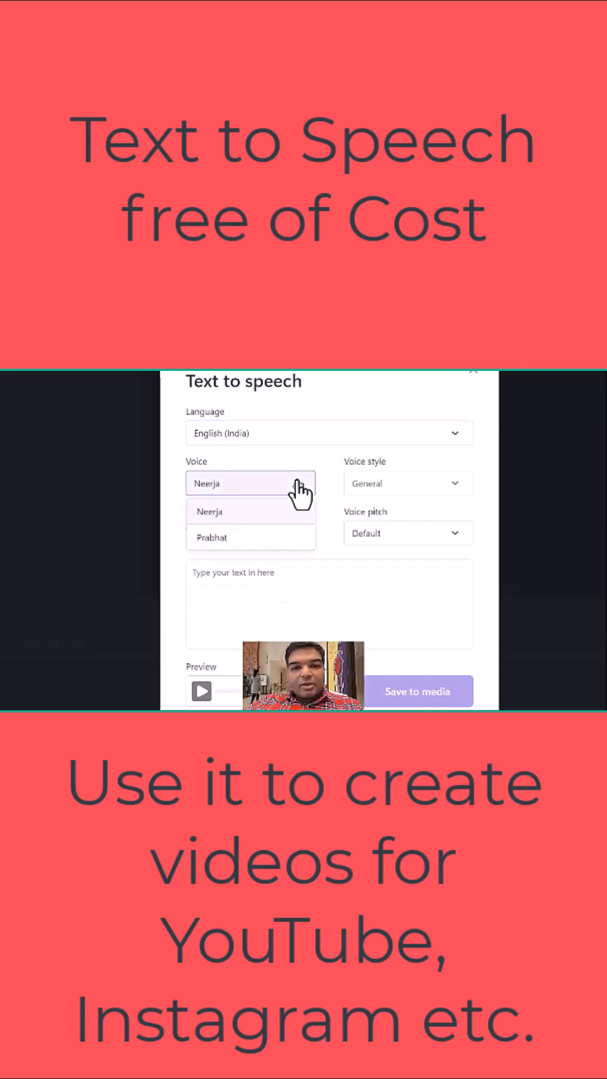
pyautogui.click(301, 491)
pyautogui.click(264, 582)
# Step: Paste the copied Word text as the script, preview the narration and save it to media
pyautogui.hotkey('ctrl', 'v')
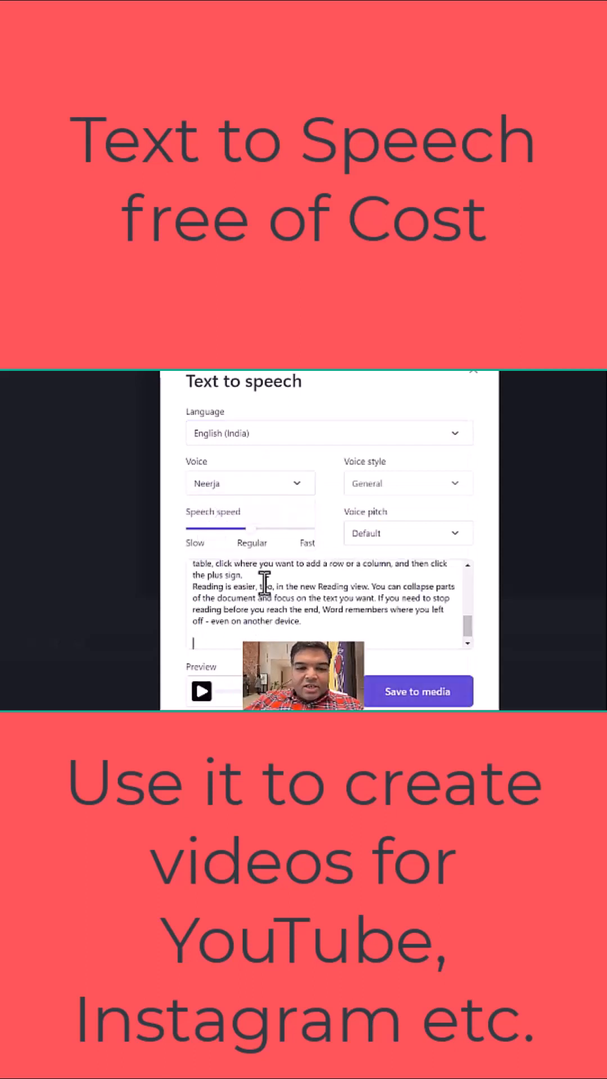
pyautogui.scroll(5, 264, 582)
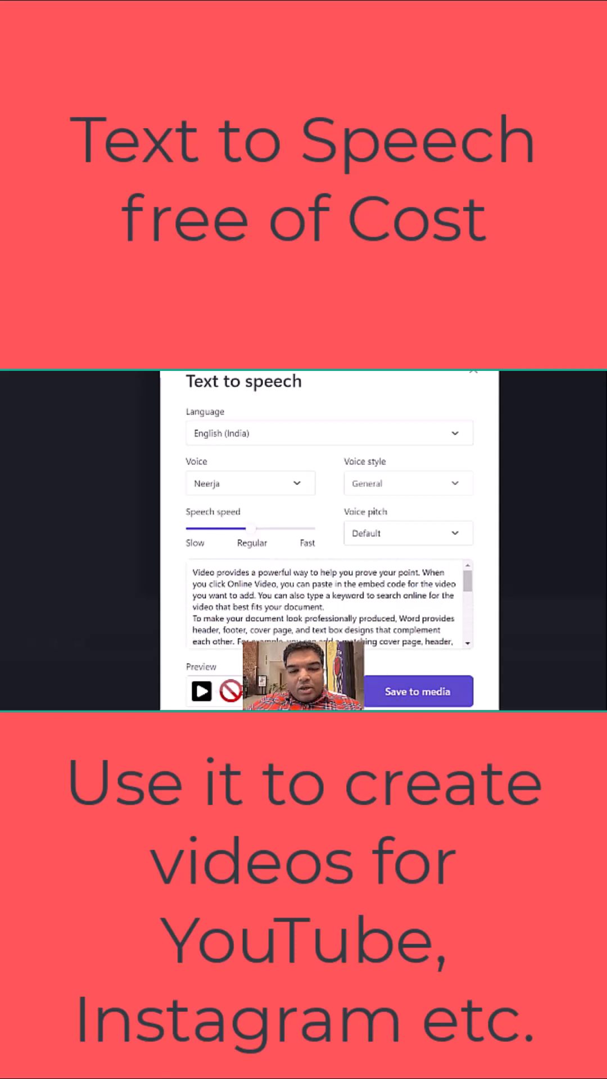
pyautogui.click(203, 693)
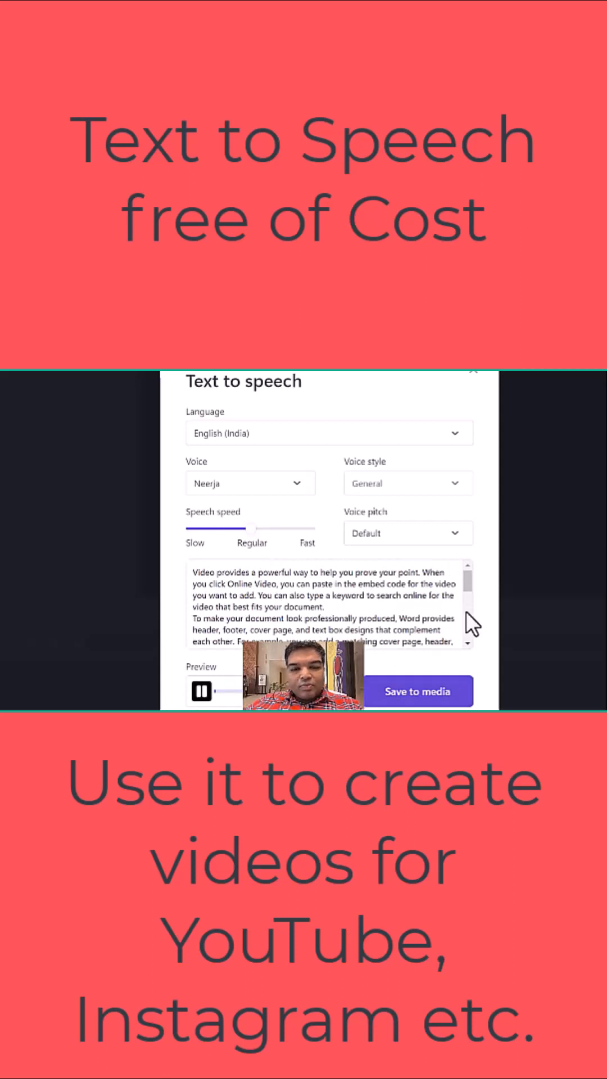
pyautogui.click(418, 691)
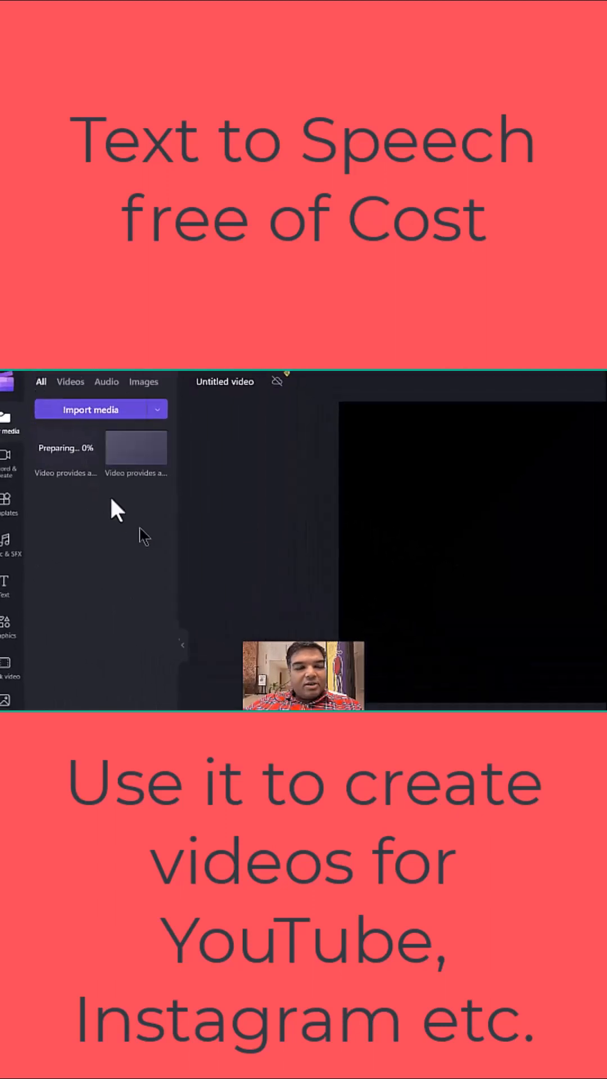
# Step: Drag the 1:33 narration audio onto the timeline and play back its first seconds
pyautogui.moveTo(220, 611); pyautogui.dragTo(220, 642)
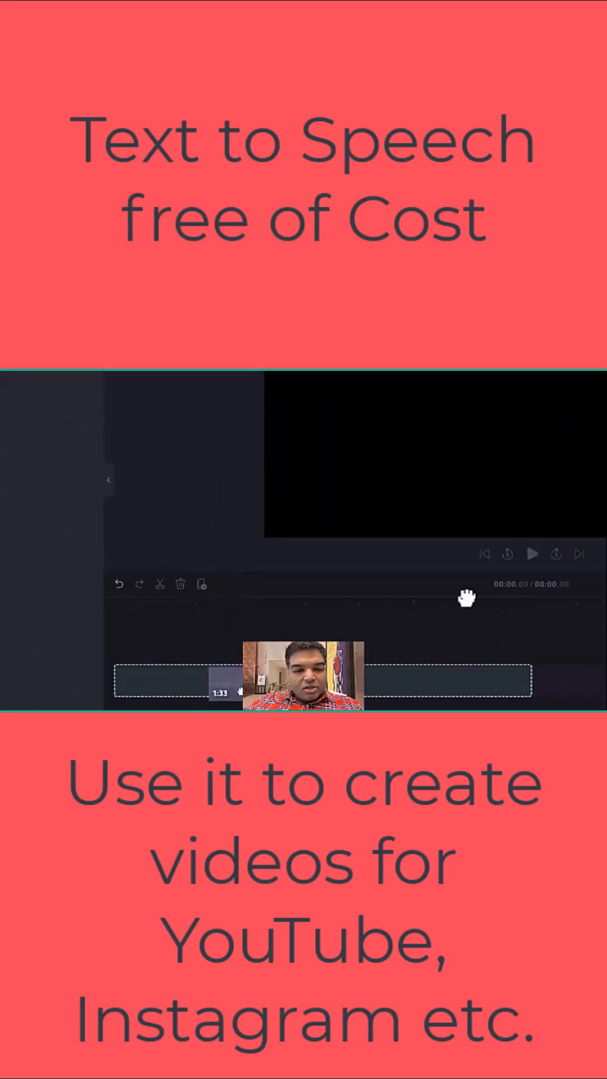
pyautogui.click(535, 554)
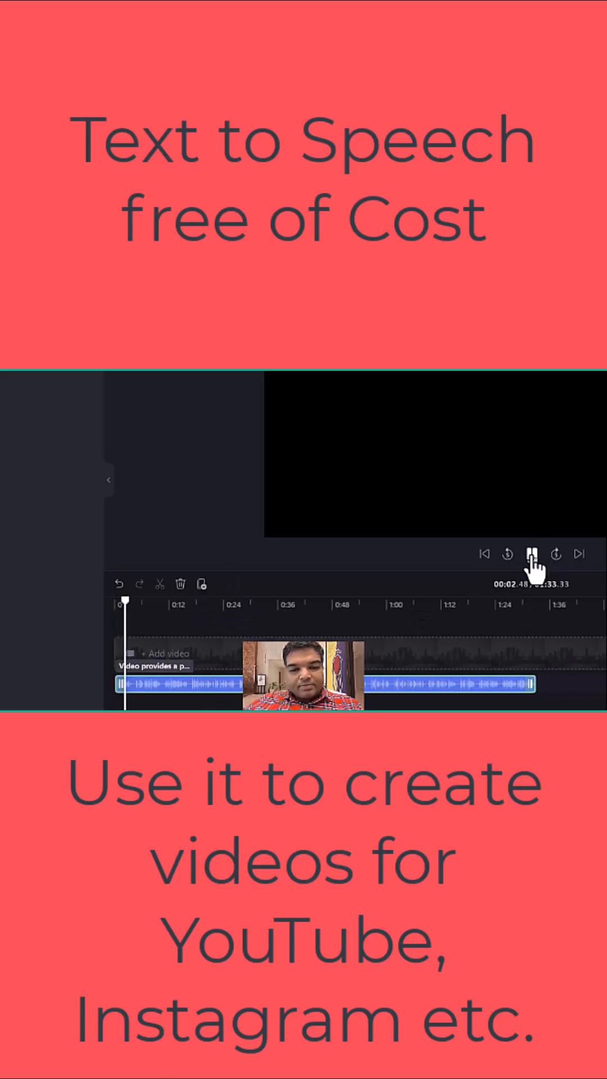
pyautogui.click(533, 554)
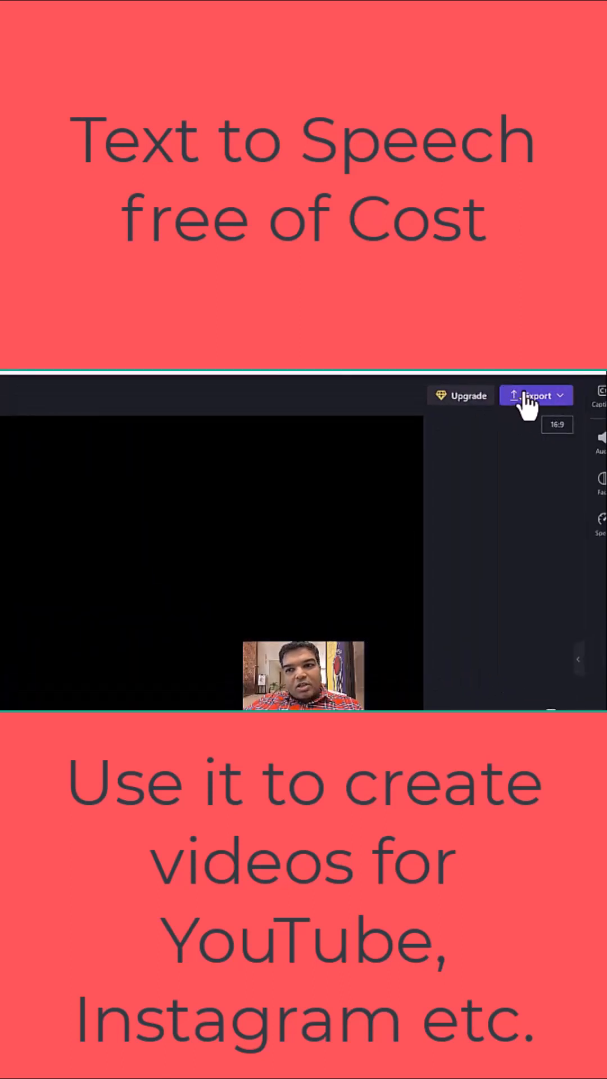
# Step: Bring up the export quality list (480p, 720p, 1080p, GIF) for the MP4
pyautogui.click(532, 396)
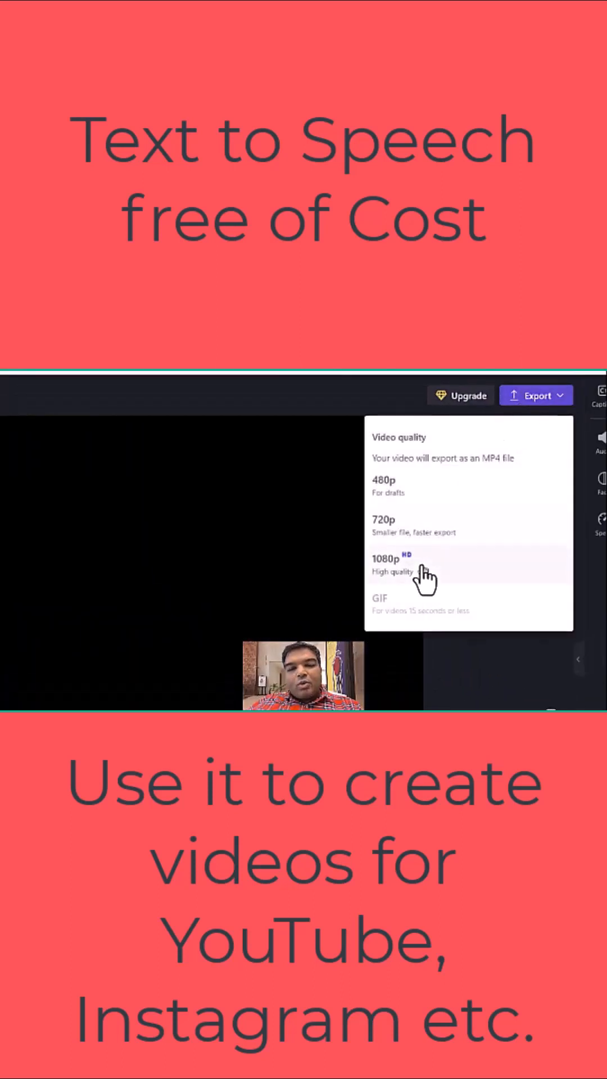